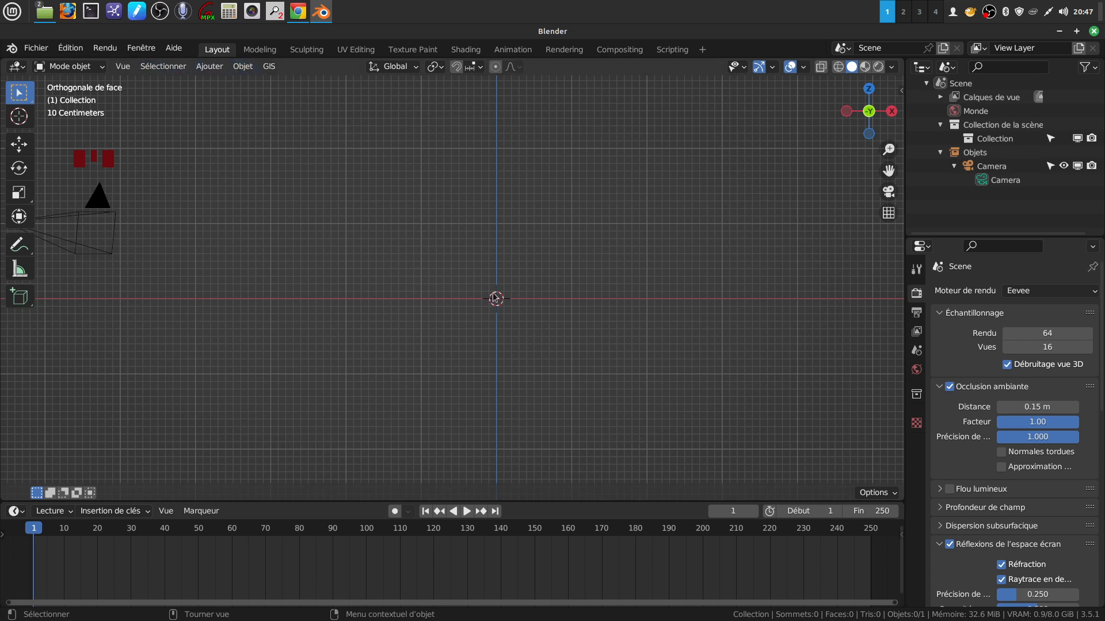
Add a cube mesh at the scene origin.
click(241, 67)
mouse_move(273, 93)
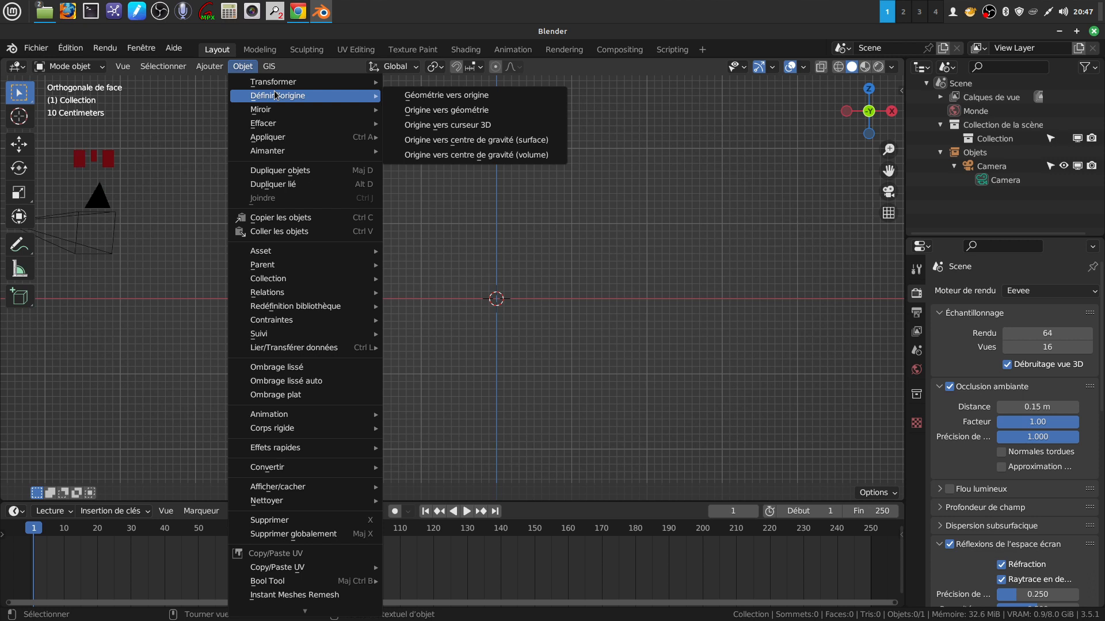
mouse_move(207, 66)
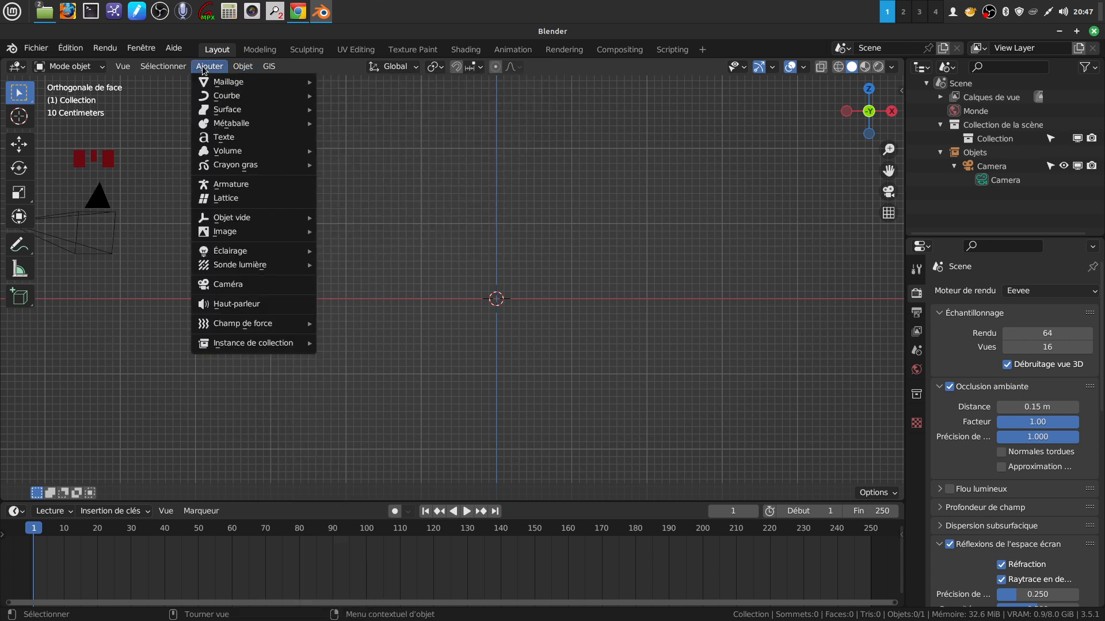
mouse_move(228, 82)
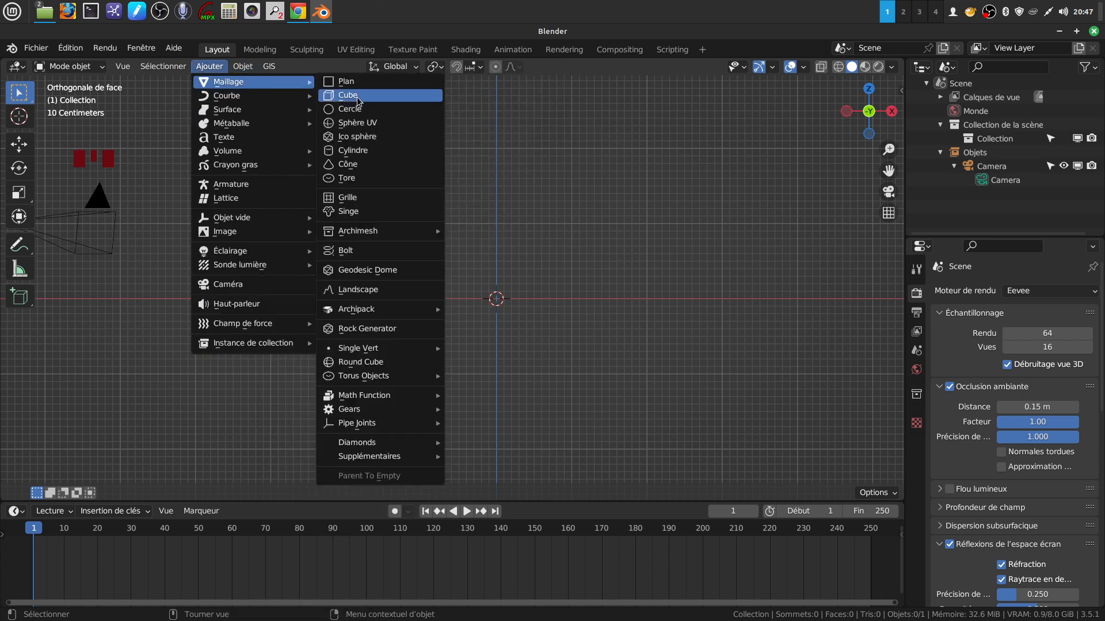
click(349, 96)
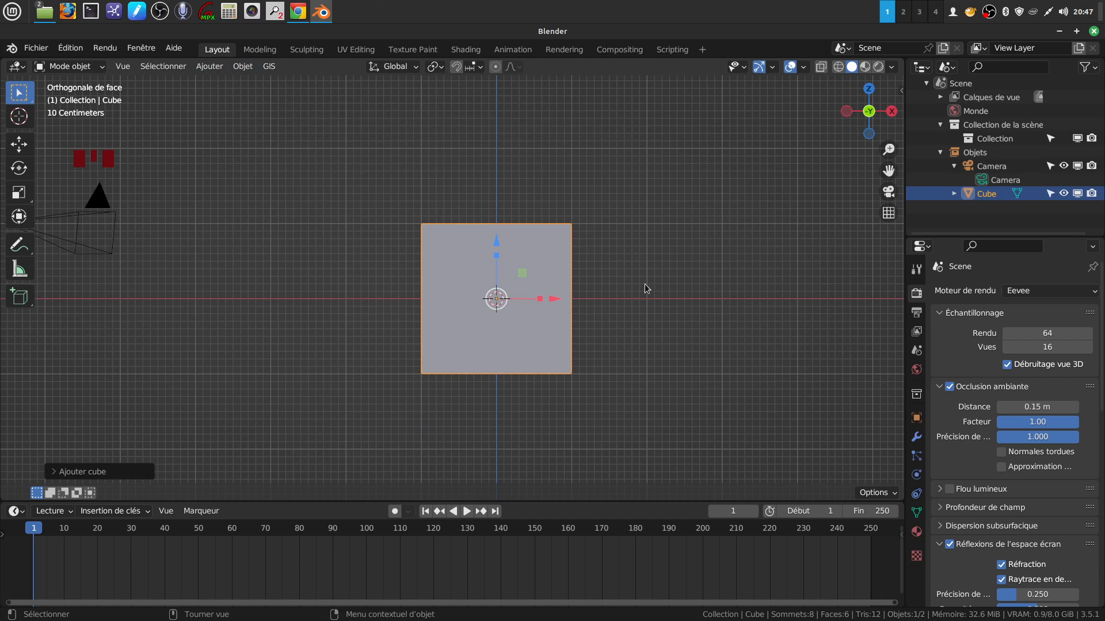
shift+middle_drag(653, 286, 627, 333)
scroll(564, 306, up, 2)
key(s)
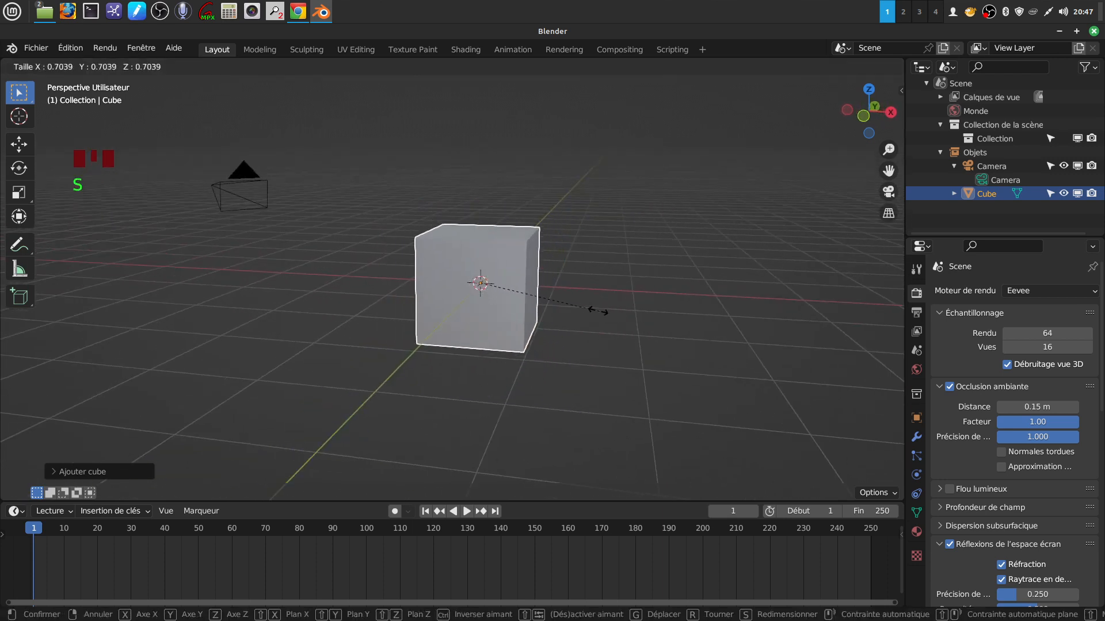
right_click(646, 310)
mouse_move(505, 297)
middle_down()
mouse_move(476, 298)
mouse_move(509, 296)
middle_up()
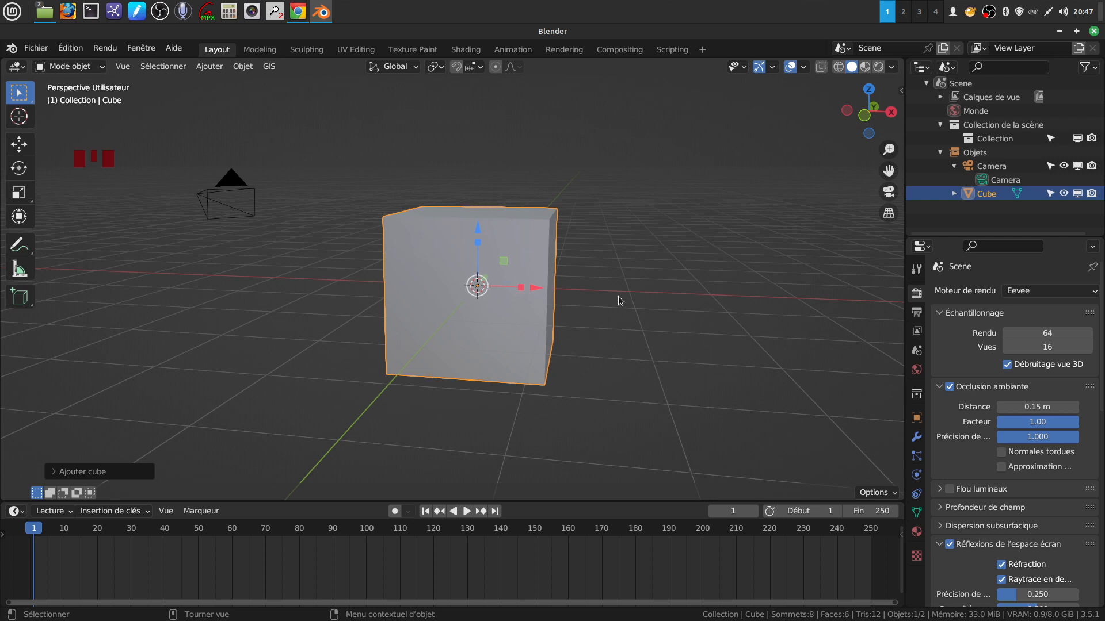
Scale the cube uniformly by about 0.636 in the orthographic front view.
key(KP_1)
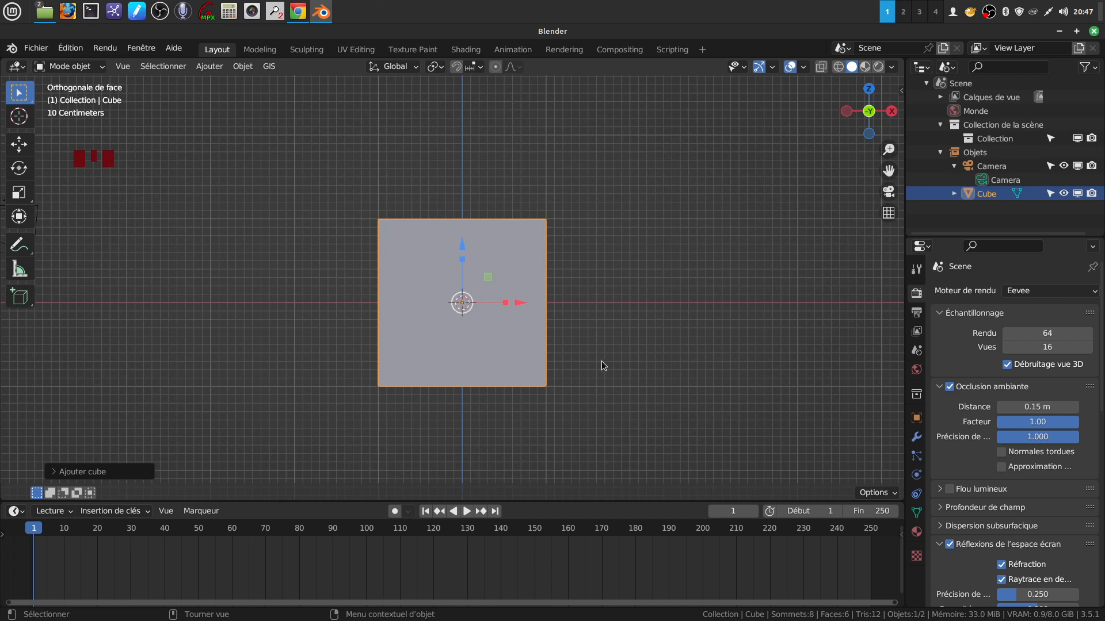
key(s)
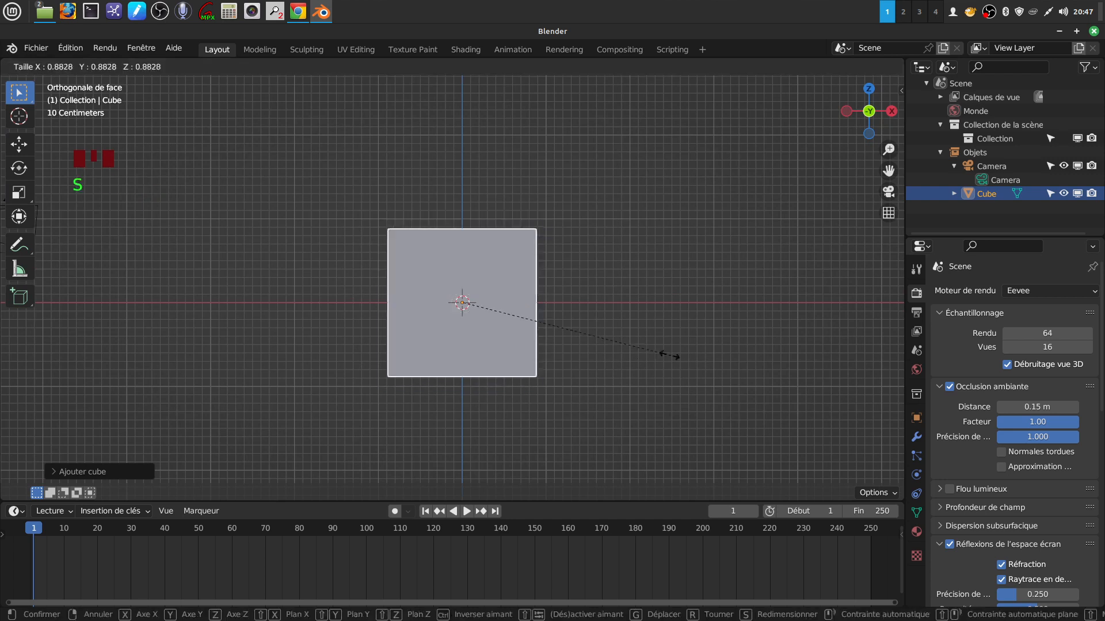
click(613, 338)
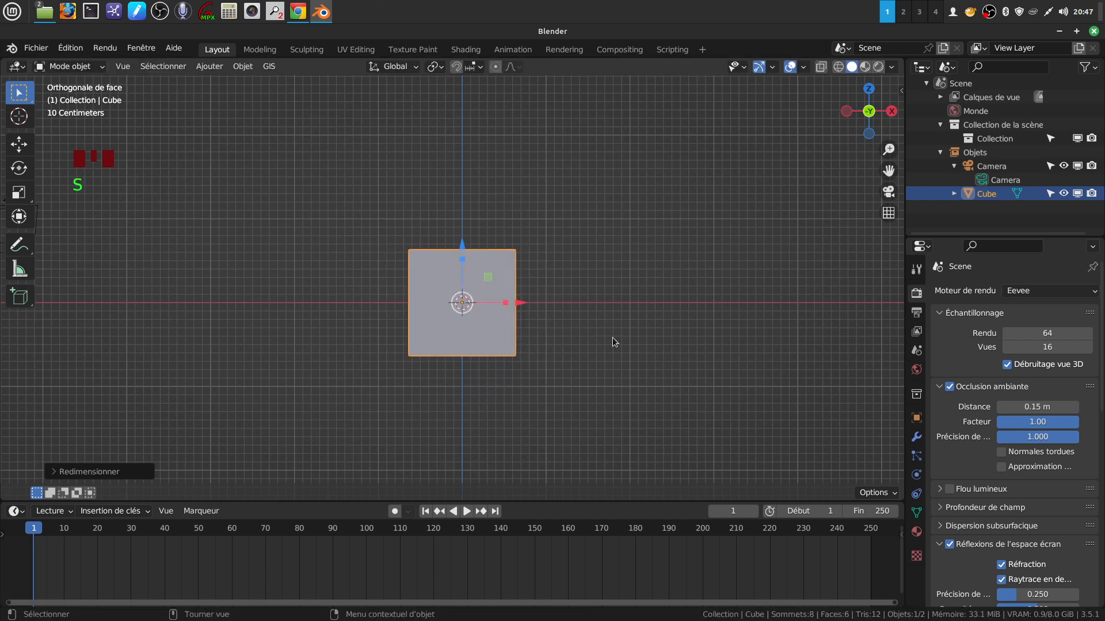
Set the cube's Z factor to 1 in the resize operation's settings.
click(54, 473)
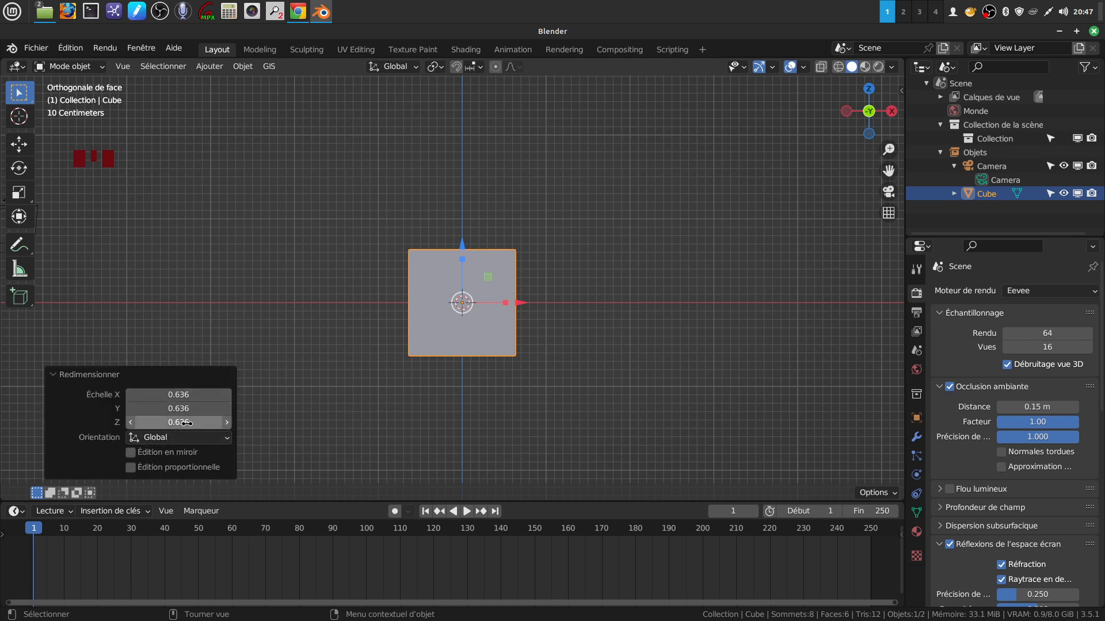
click(186, 423)
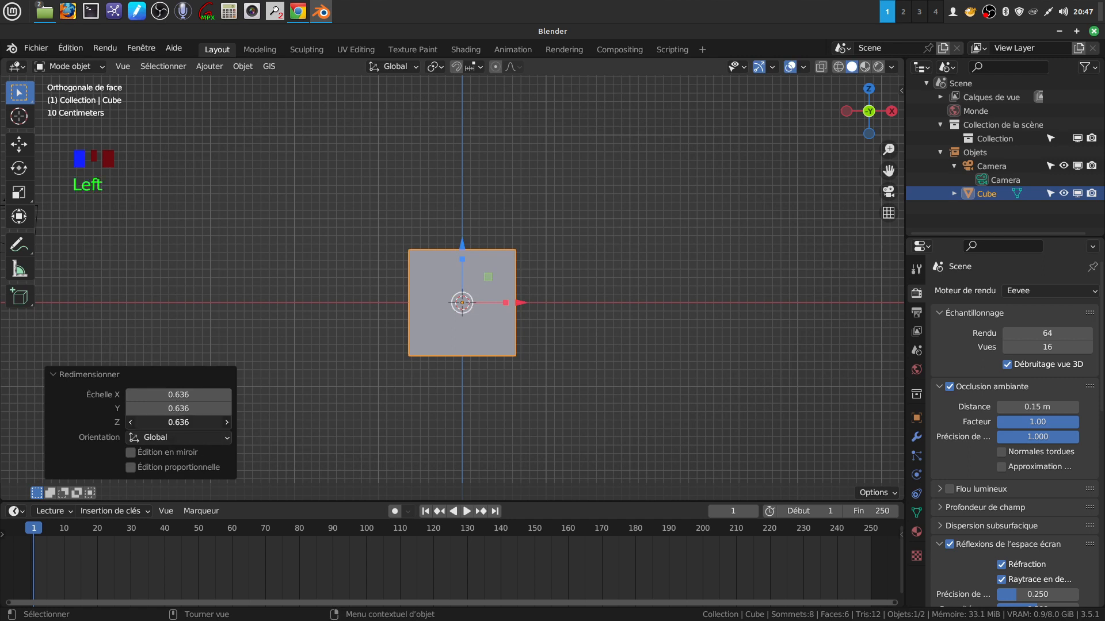
key(BackSpace)
text(1)
key(Return)
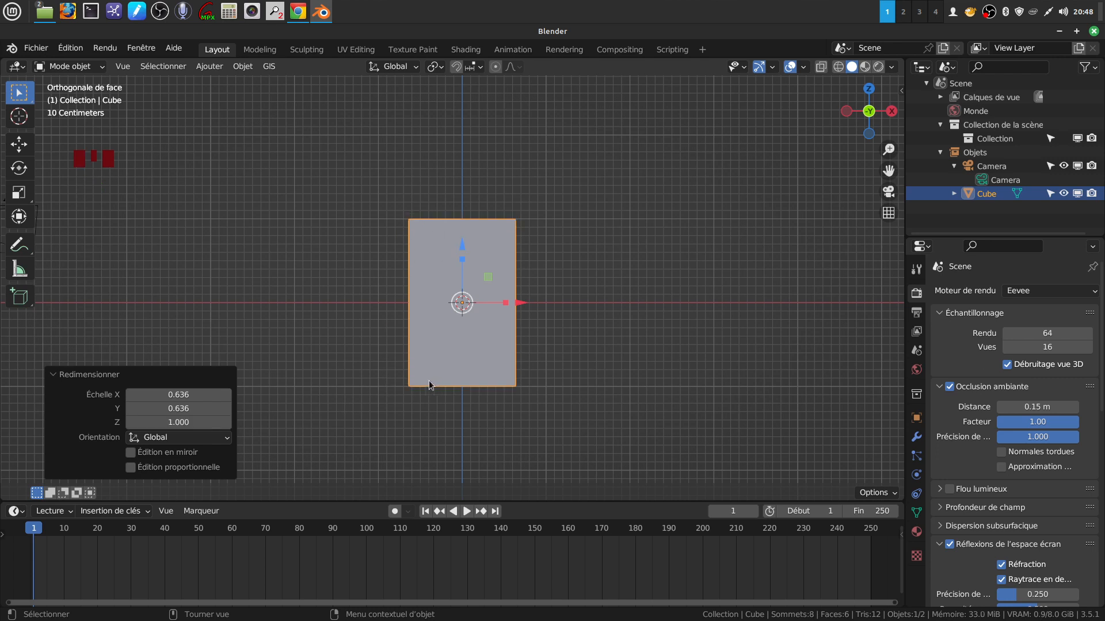
Scale the box by about 0.252 in X and Y only, excluding the global Z axis.
middle_drag(777, 347, 550, 295)
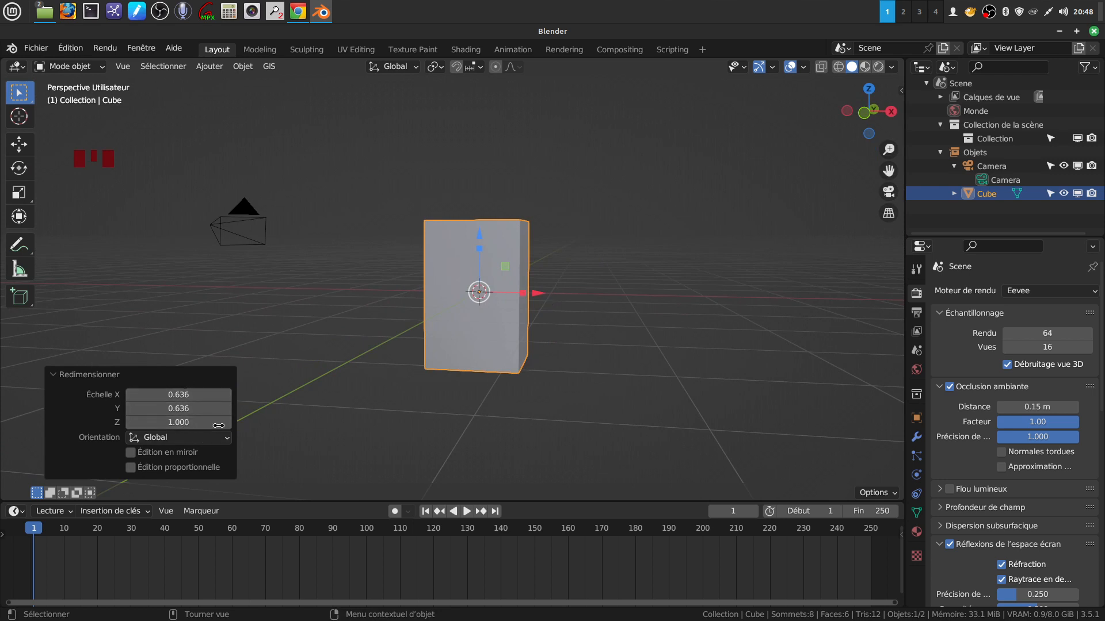
middle_drag(368, 379, 385, 396)
scroll(393, 416, up, 1)
middle_click(376, 405)
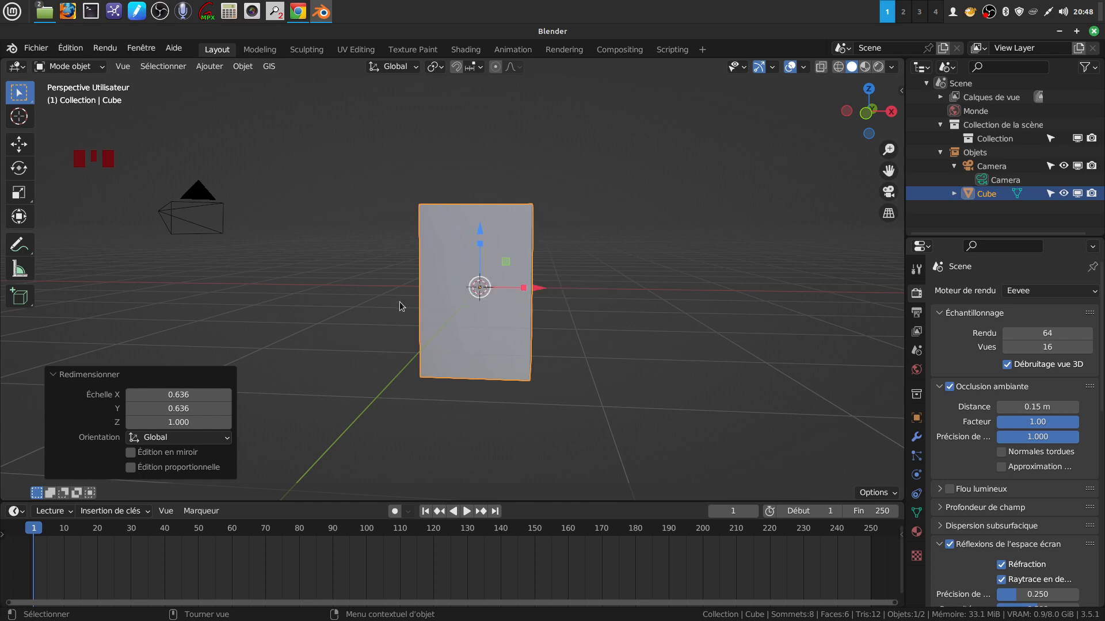
middle_drag(453, 326, 470, 317)
key(KP_1)
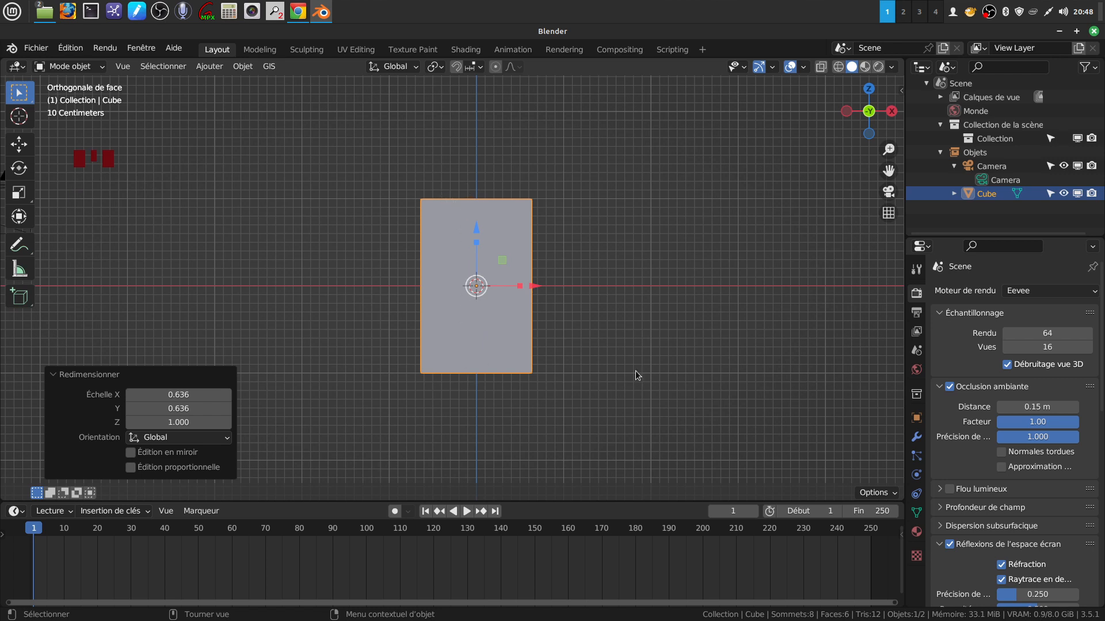
key(s)
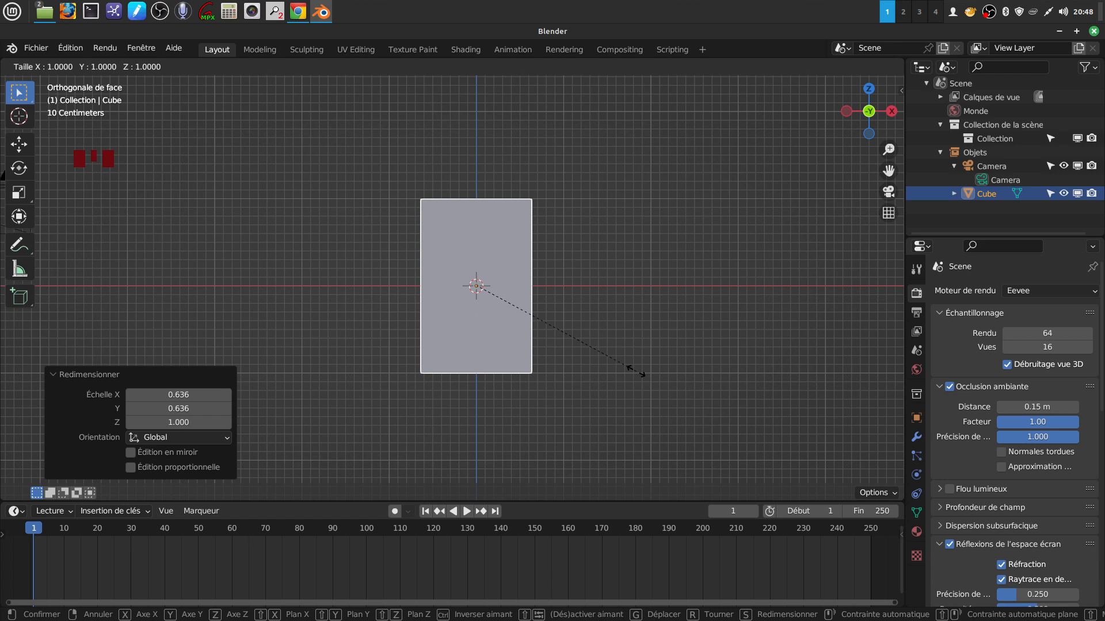
key(shift+z)
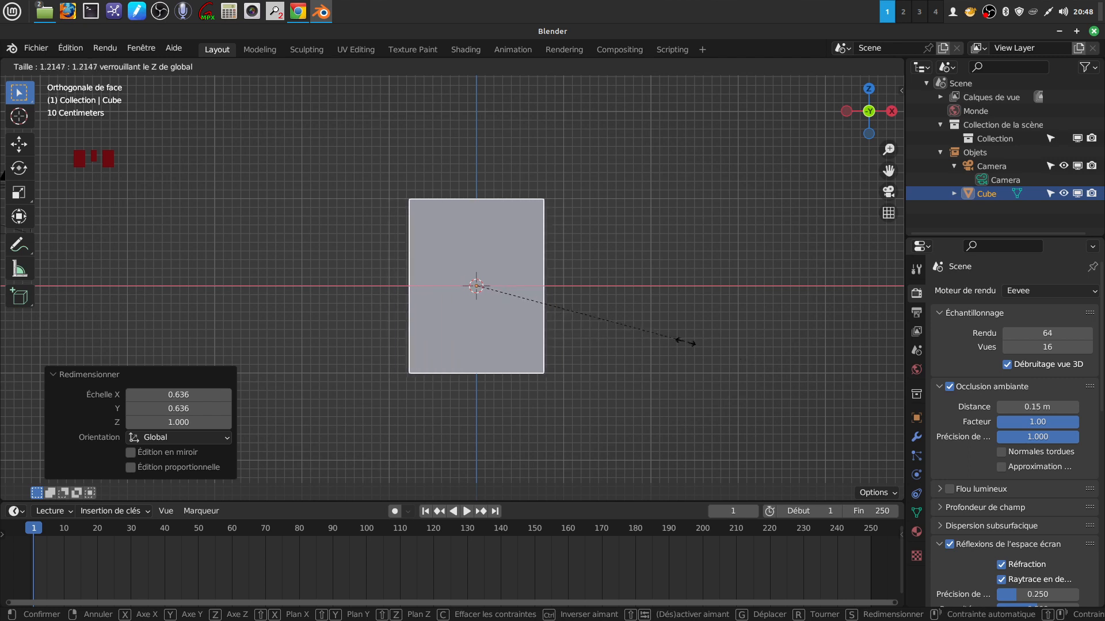
click(515, 298)
Scale the narrow box by about 2.381 in Y and Z only, excluding the global X axis.
mouse_move(610, 222)
middle_down()
mouse_move(521, 281)
mouse_move(433, 257)
mouse_move(562, 226)
mouse_move(617, 233)
mouse_move(600, 241)
middle_up()
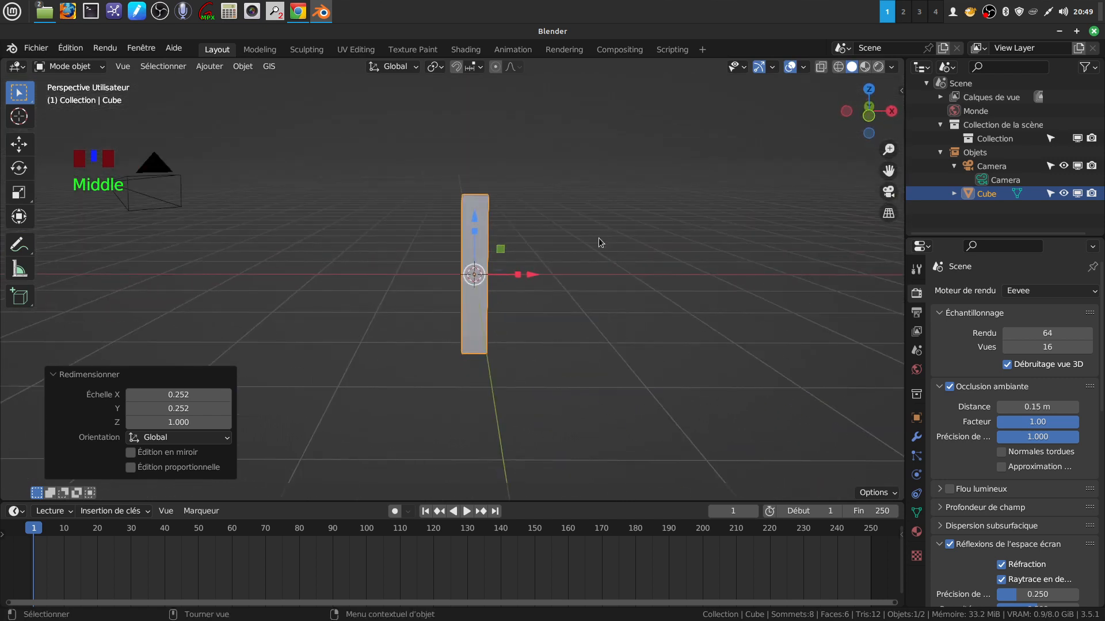
shift+middle_drag(540, 382, 535, 361)
scroll(534, 358, up, 2)
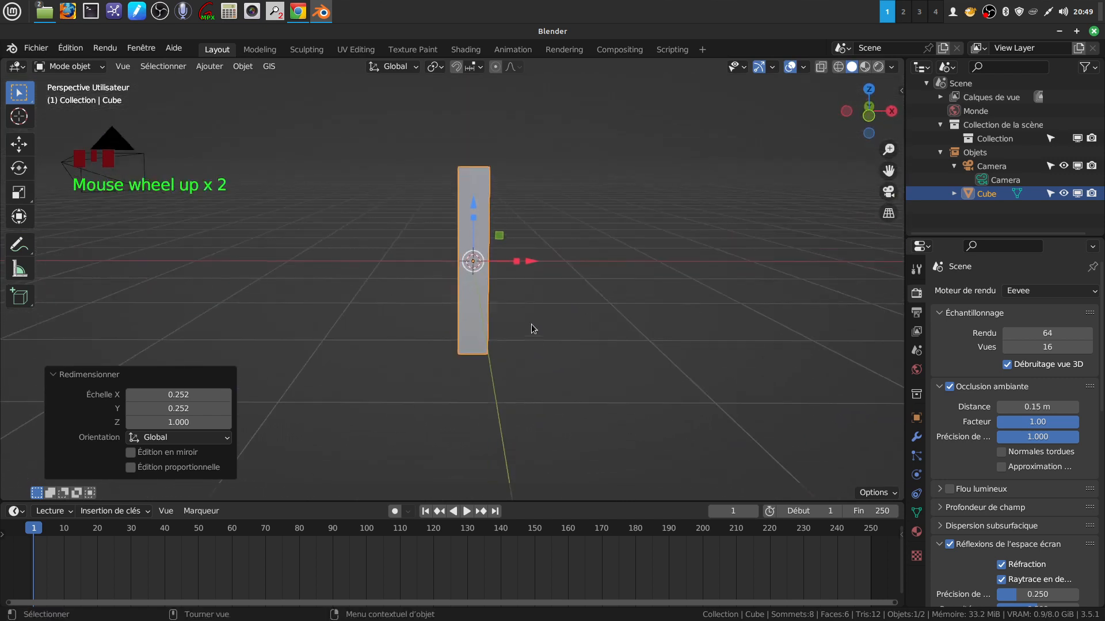
shift+middle_drag(510, 274, 513, 278)
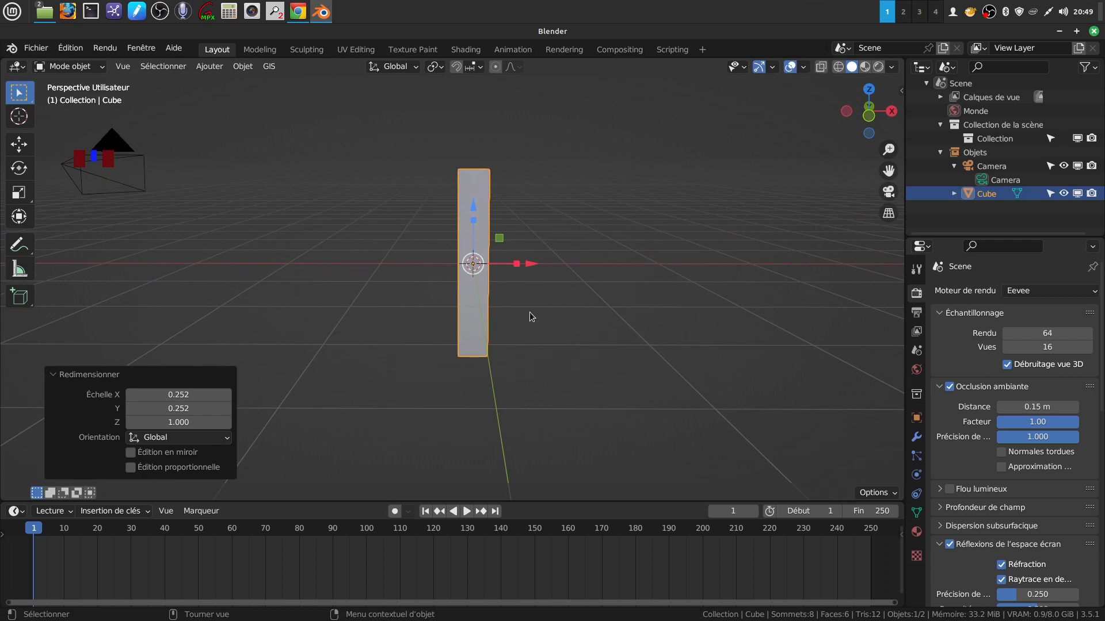
key(s)
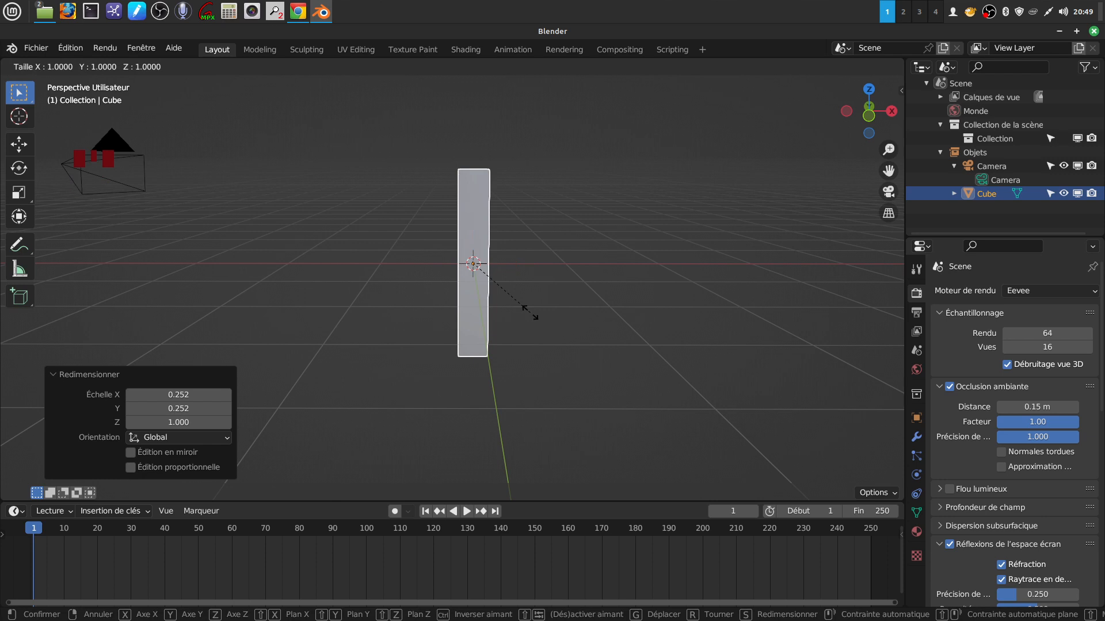
key(shift+x)
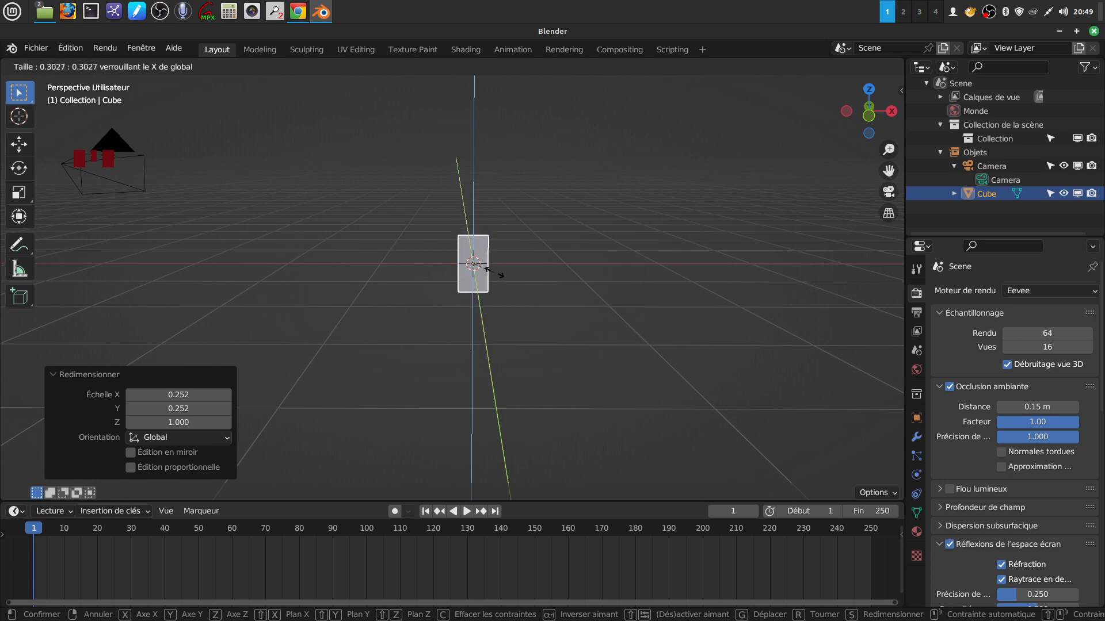
click(615, 335)
Delete the tall, narrow box from the scene.
middle_drag(594, 346, 529, 311)
scroll(552, 334, down, 2)
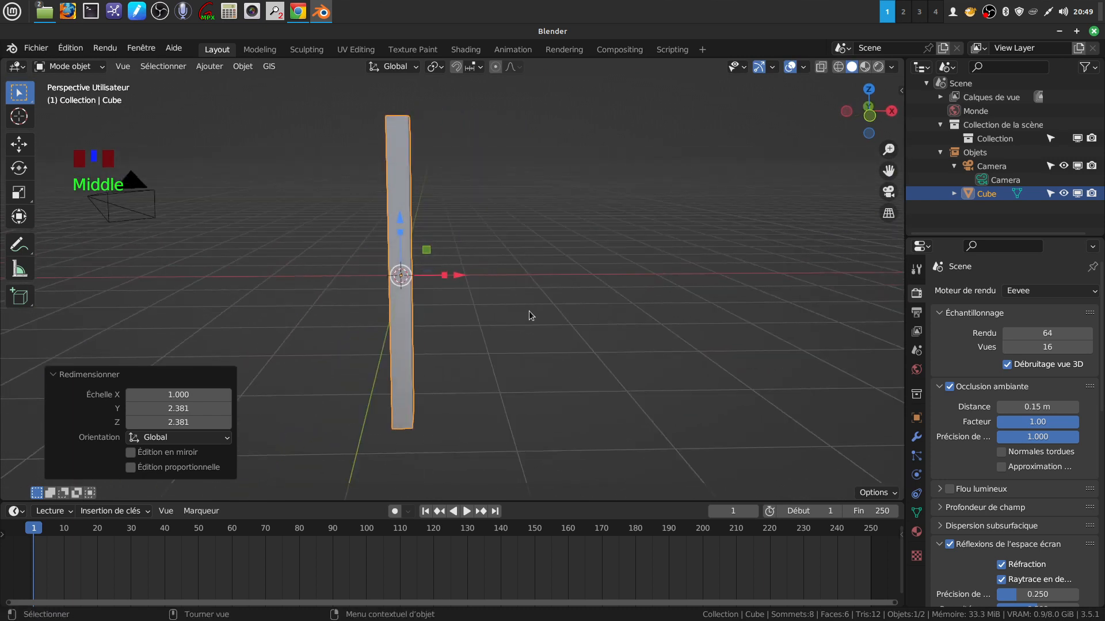
key(Tab)
scroll(494, 316, down, 2)
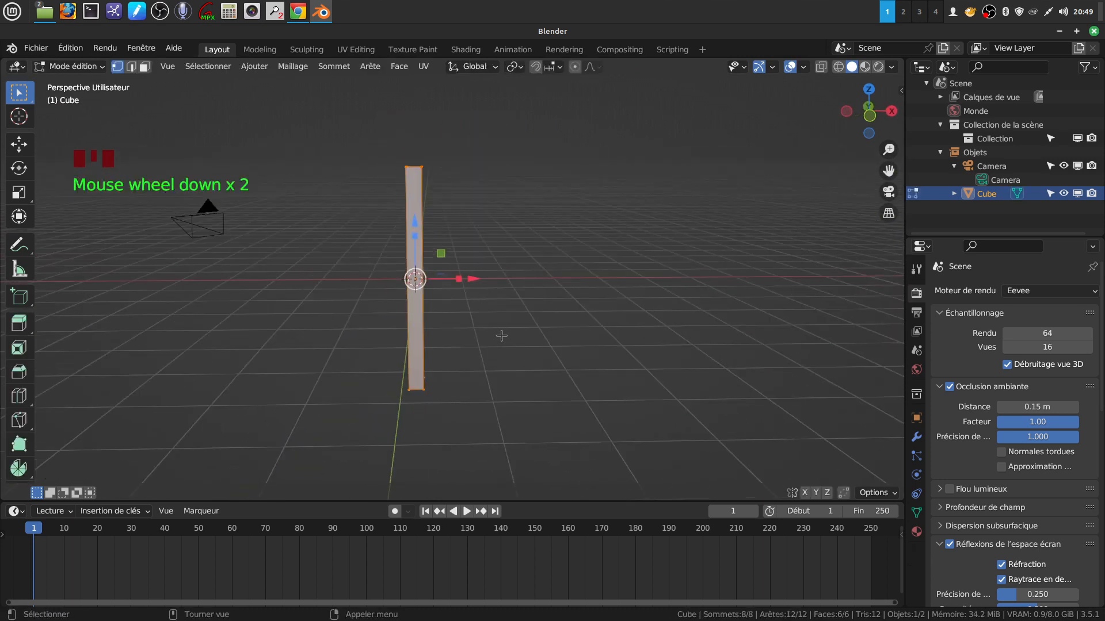
key(Tab)
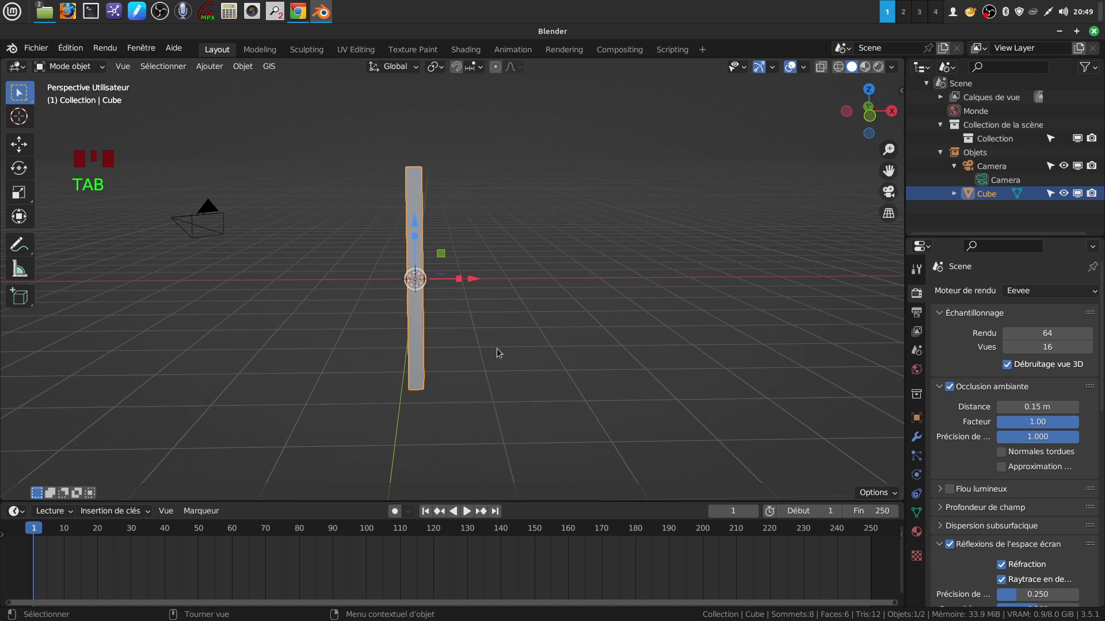
key(x)
click(502, 354)
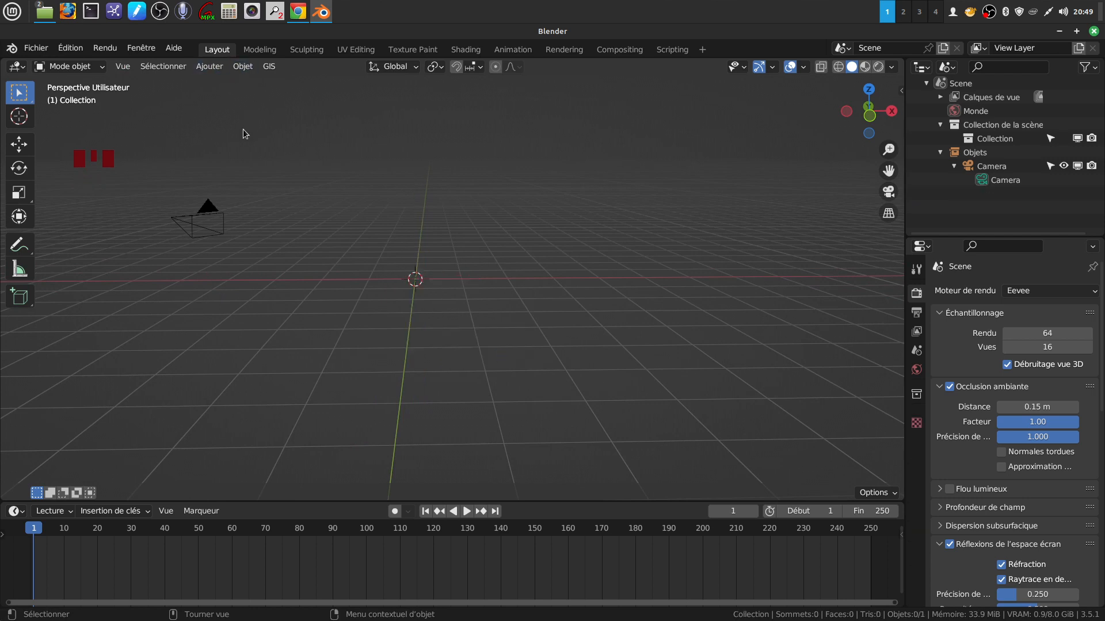
Add a UV sphere mesh at the scene origin.
click(209, 66)
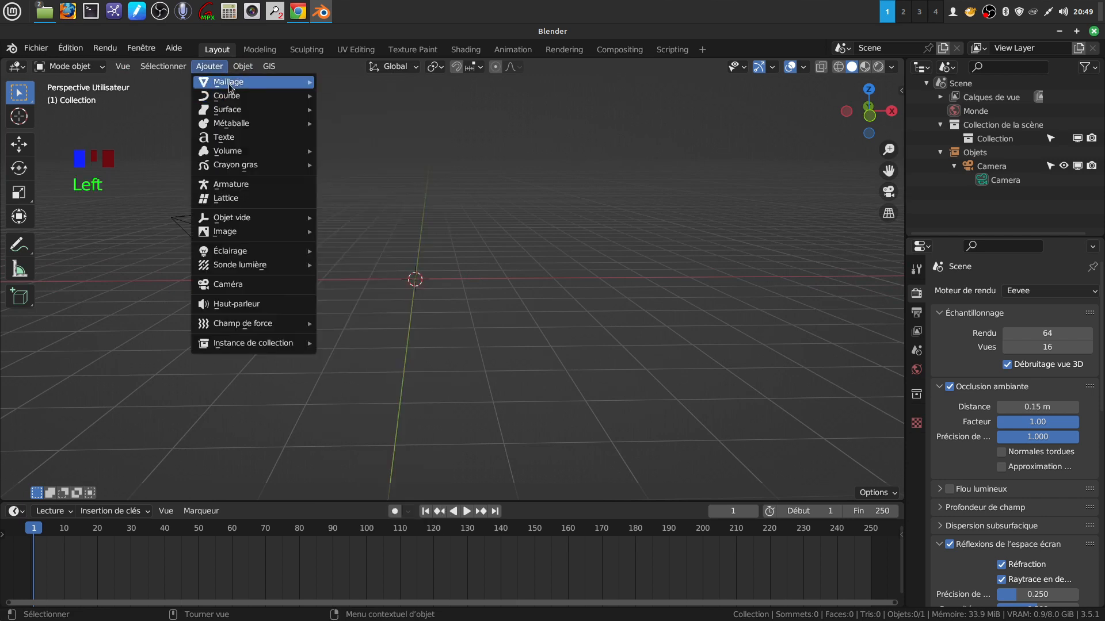
mouse_move(229, 84)
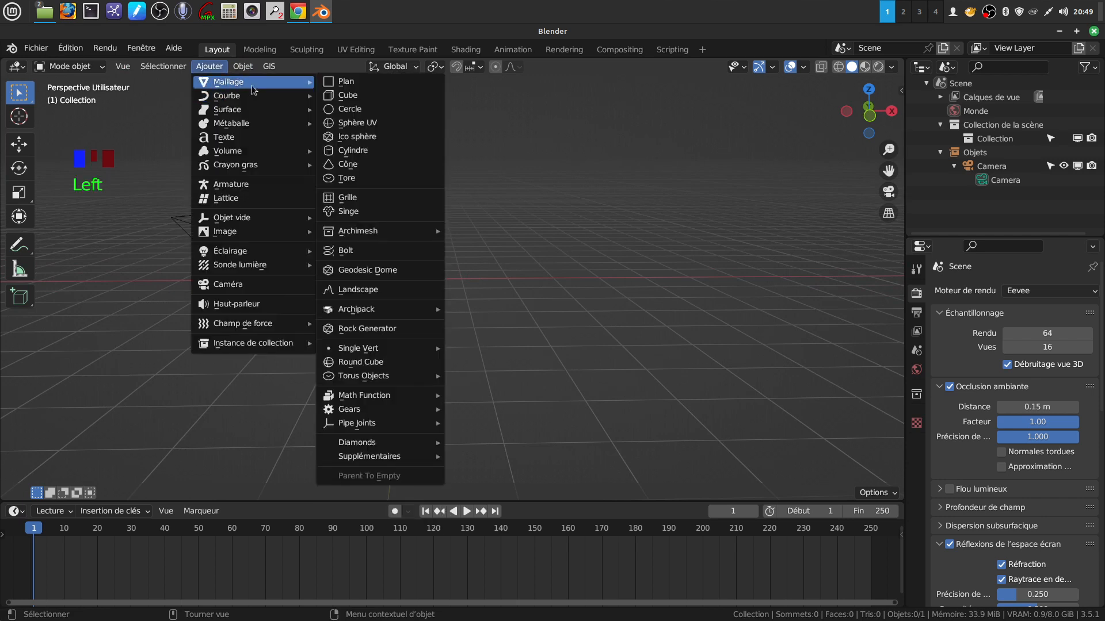
click(378, 123)
middle_drag(458, 306, 488, 319)
In Edit Mode, enlarge the whole sphere mesh in X and Y only, excluding global Z, to form a wide, flattened ellipsoid.
key(Tab)
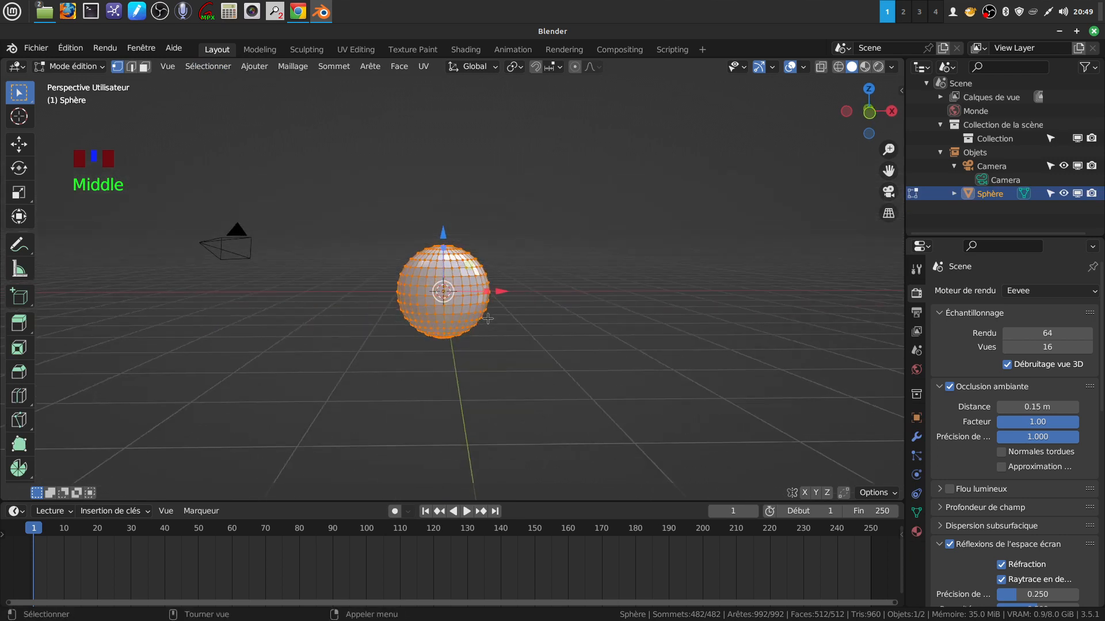
scroll(488, 319, up, 1)
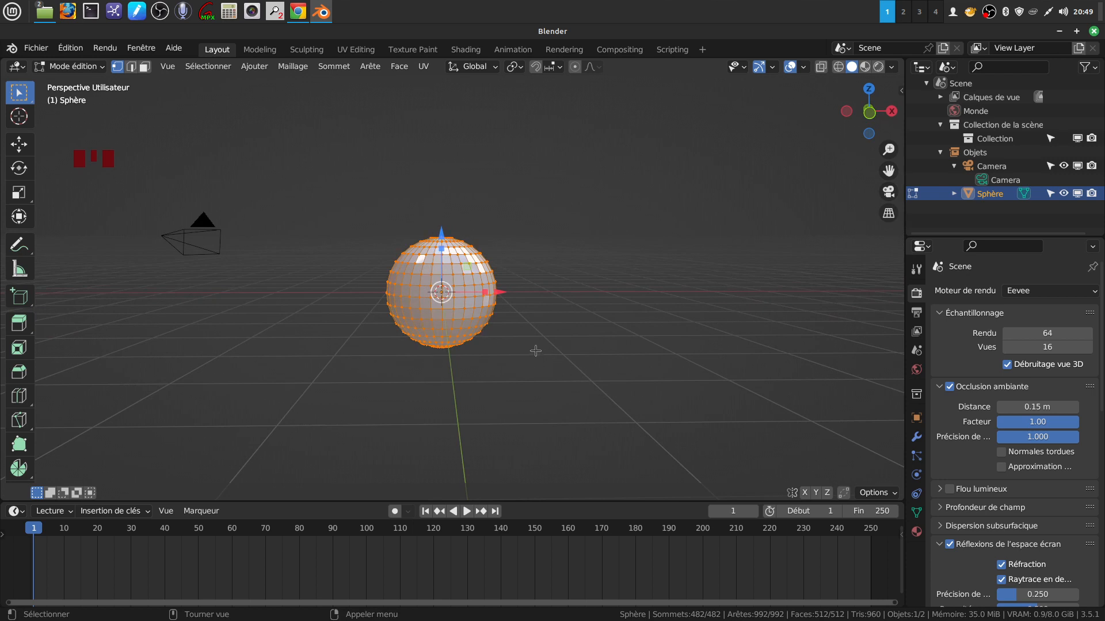
key(s)
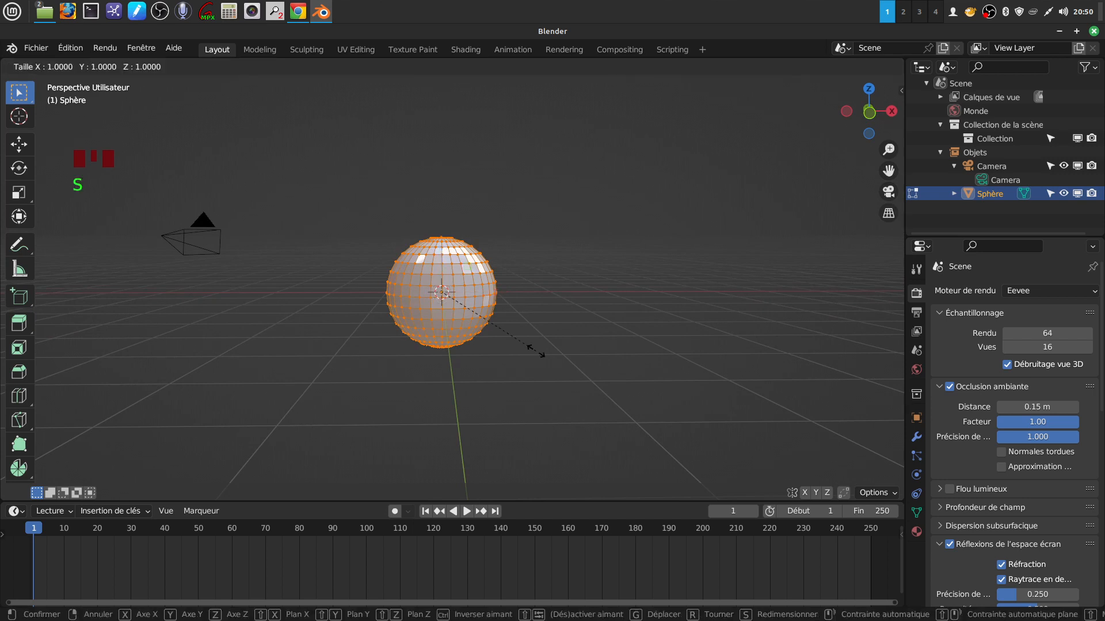
key(shift+z)
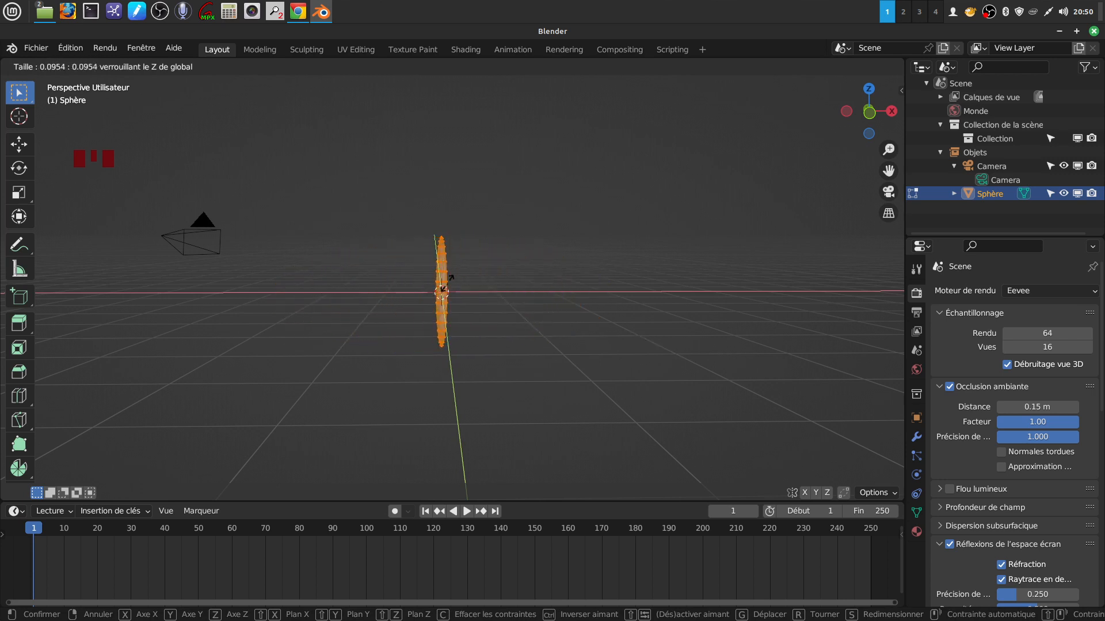
click(715, 353)
Return to Object Mode and apply smooth shading to the flattened sphere.
middle_drag(656, 324, 630, 305)
key(Tab)
right_click(526, 327)
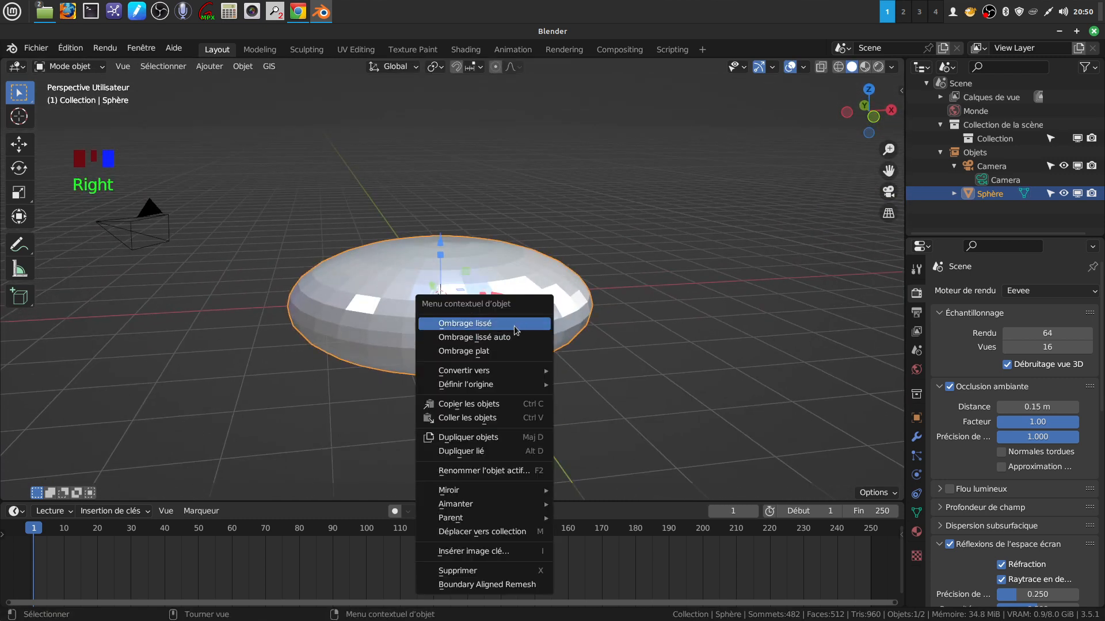
click(509, 323)
middle_drag(508, 323, 496, 269)
scroll(502, 319, up, 1)
middle_drag(503, 306, 528, 295)
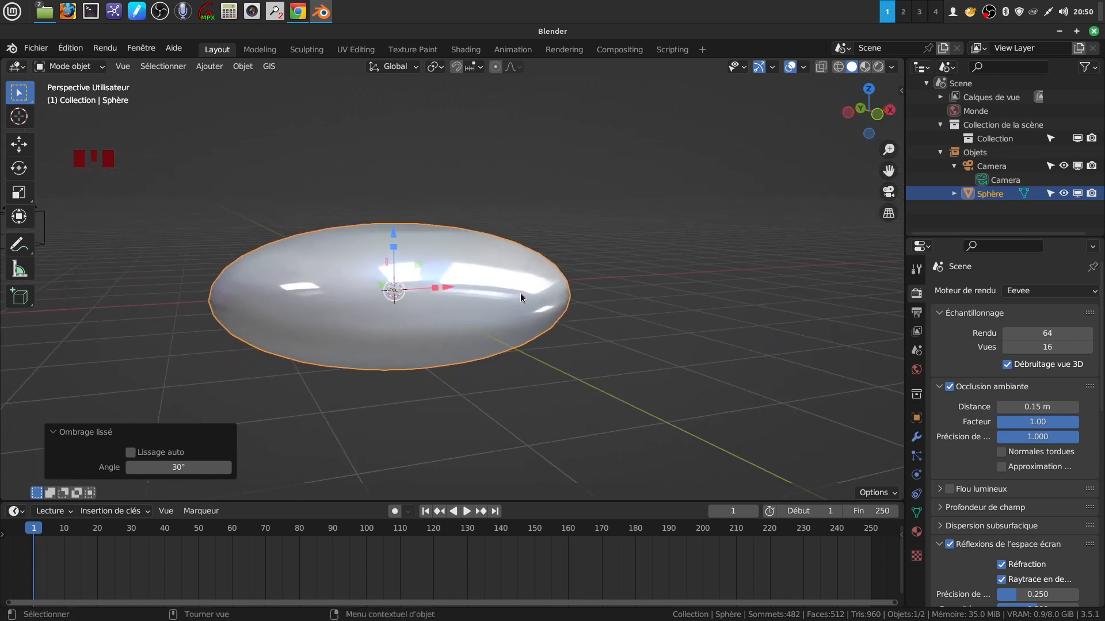
middle_drag(521, 295, 455, 294)
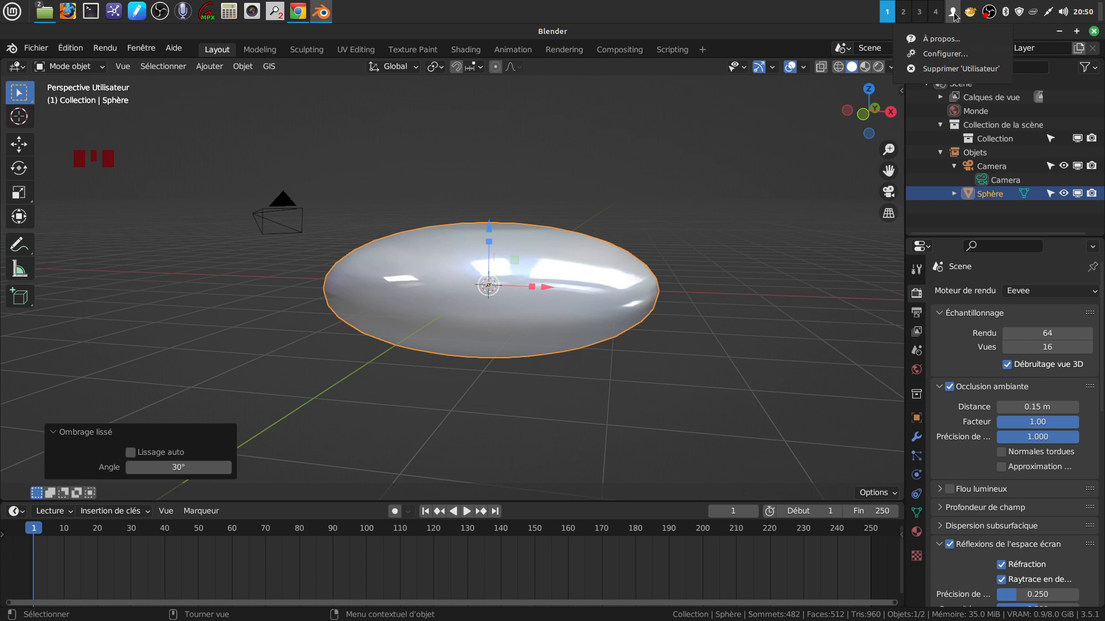
right_click(991, 12)
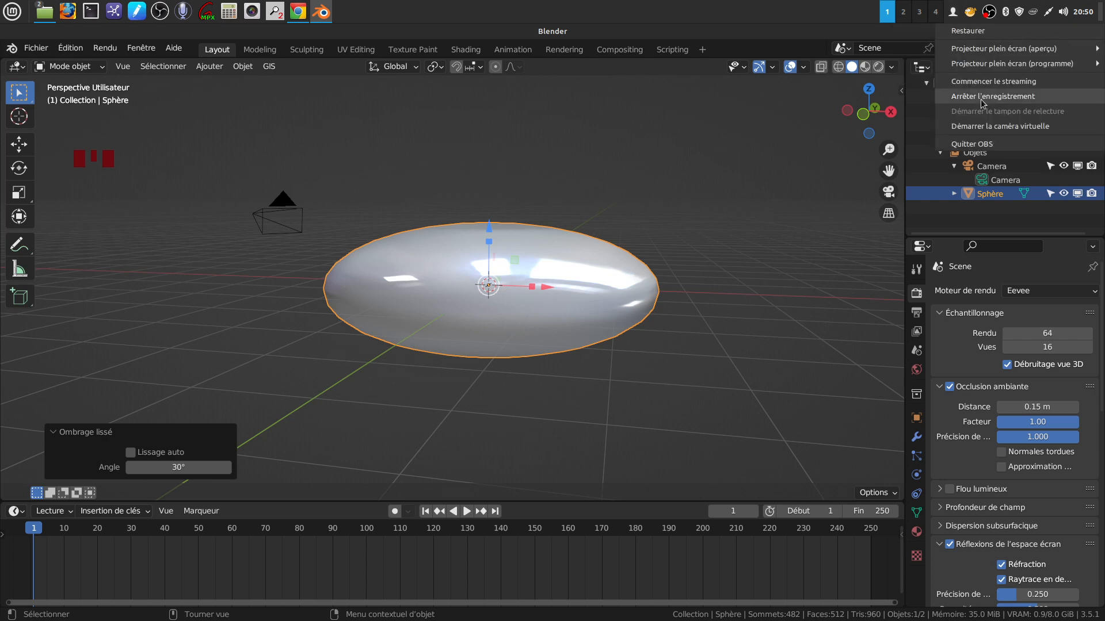